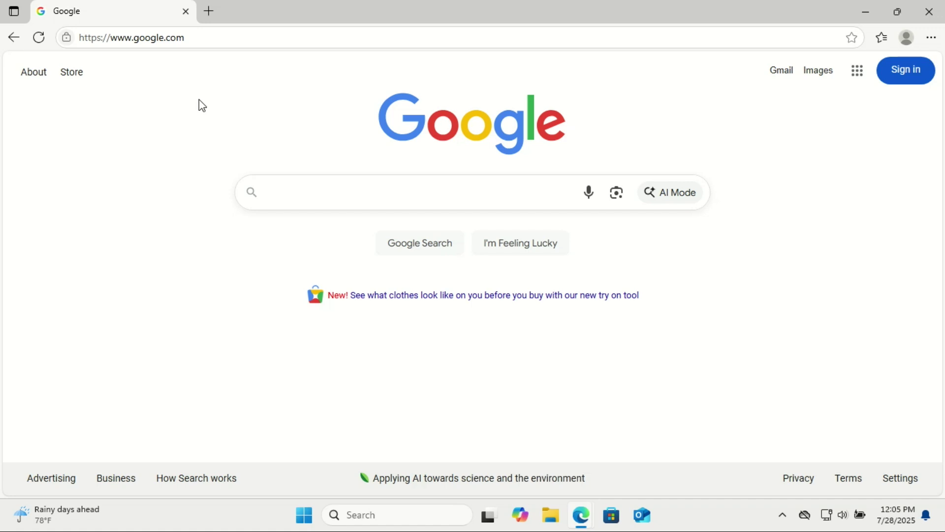
Step: Search Google for 'parsec' and open the parsec.app result 'Parsec: Connect to Work or Games from Anywhere'
click(308, 191)
text(parse)
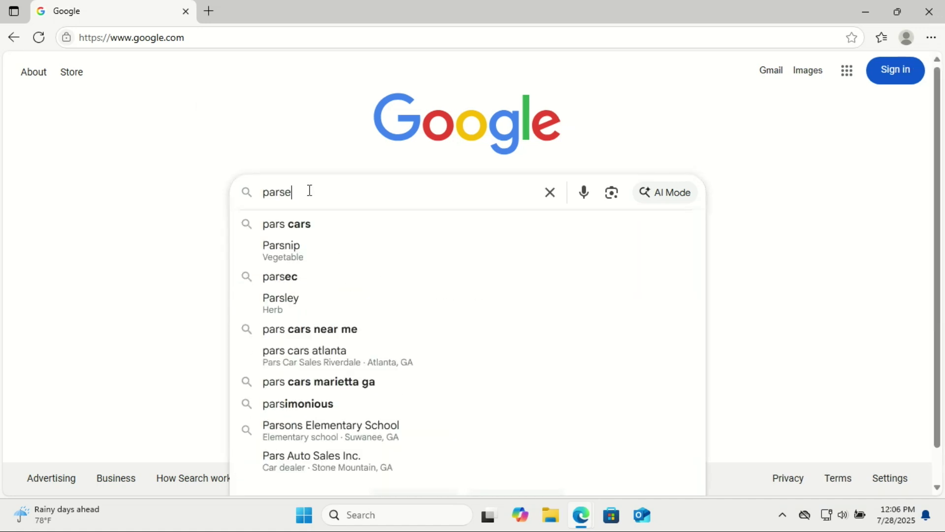
text(c)
key(Return)
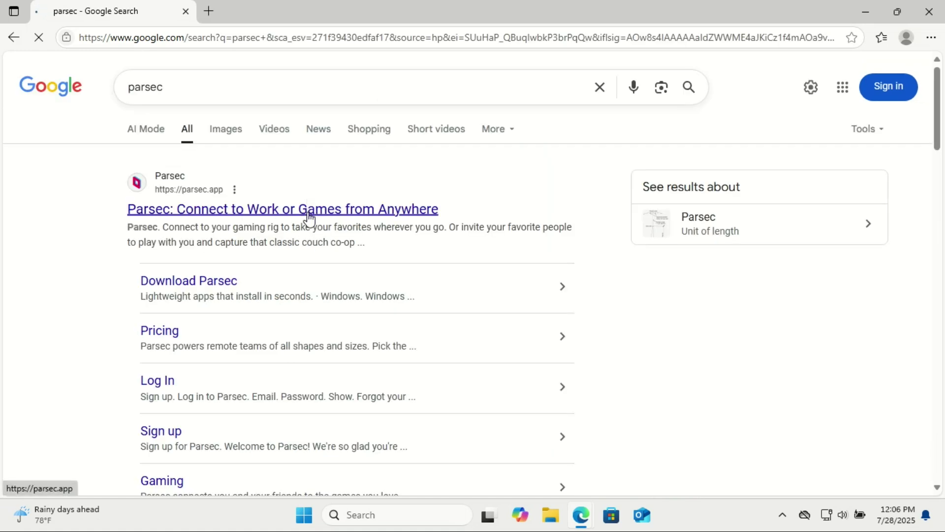
click(309, 209)
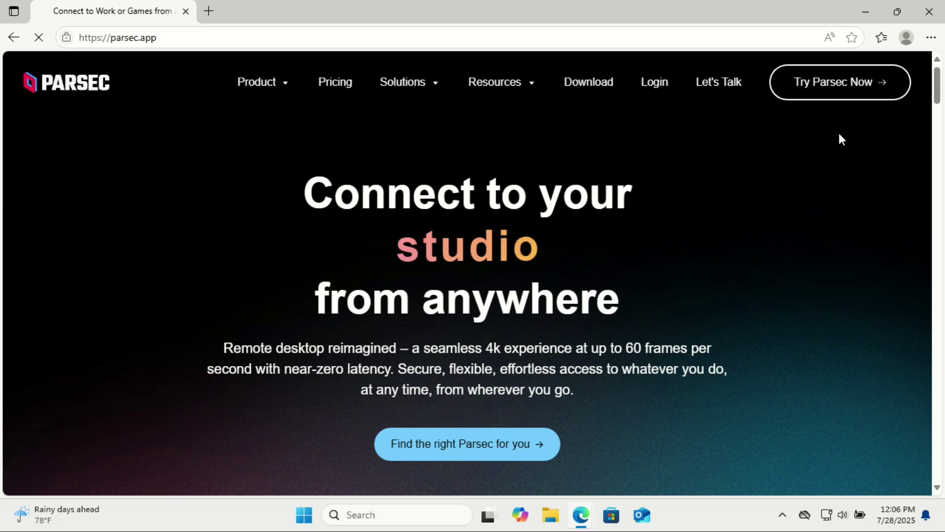
Step: Scroll down the Parsec homepage, then go to the Download page
scroll(940, 100, down, 2)
drag(940, 101, 936, 435)
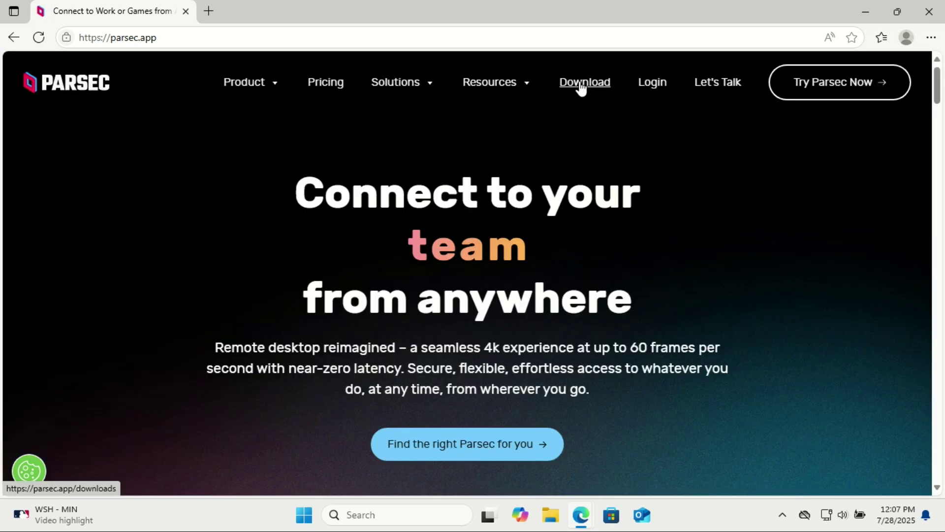
click(582, 87)
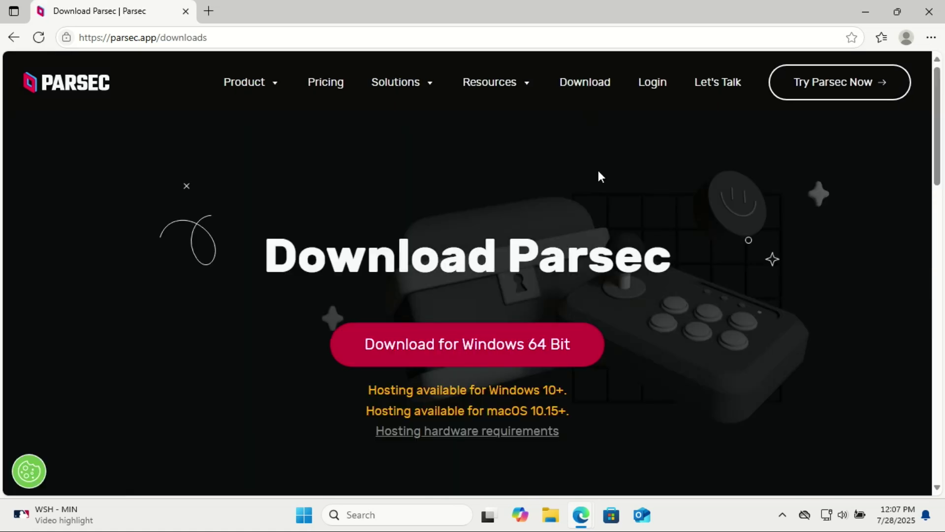
Step: Open the 'Hosting hardware requirements' article in a new tab and scroll to Client specs
right_click(424, 432)
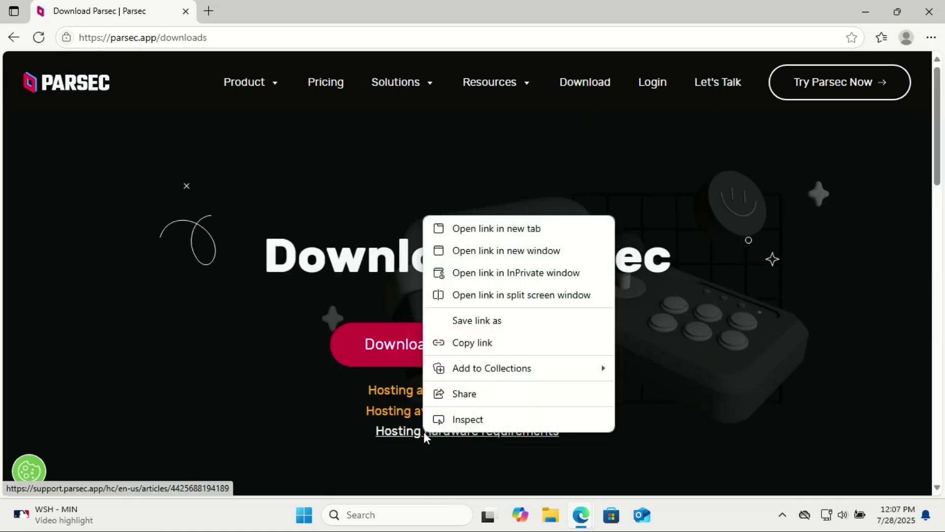
click(489, 231)
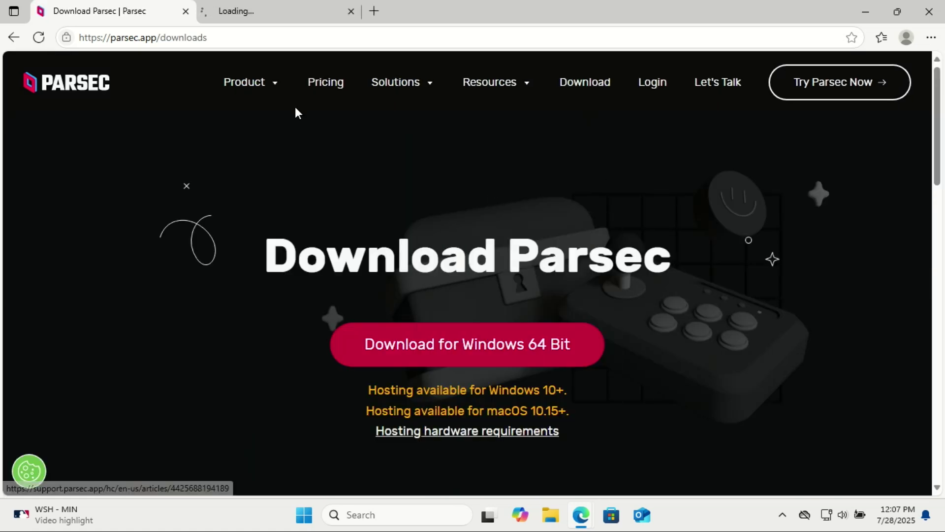
key(ctrl+Tab)
scroll(717, 266, down, 5)
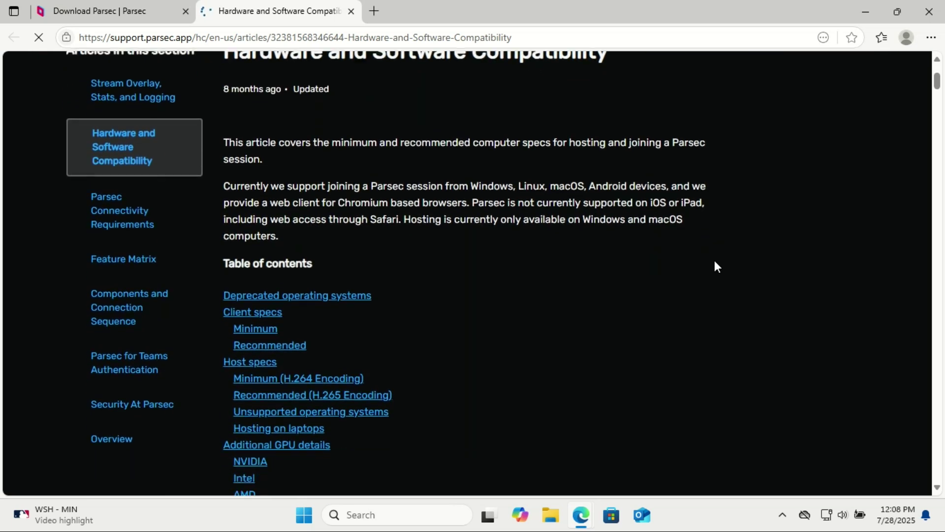
scroll(716, 266, down, 3)
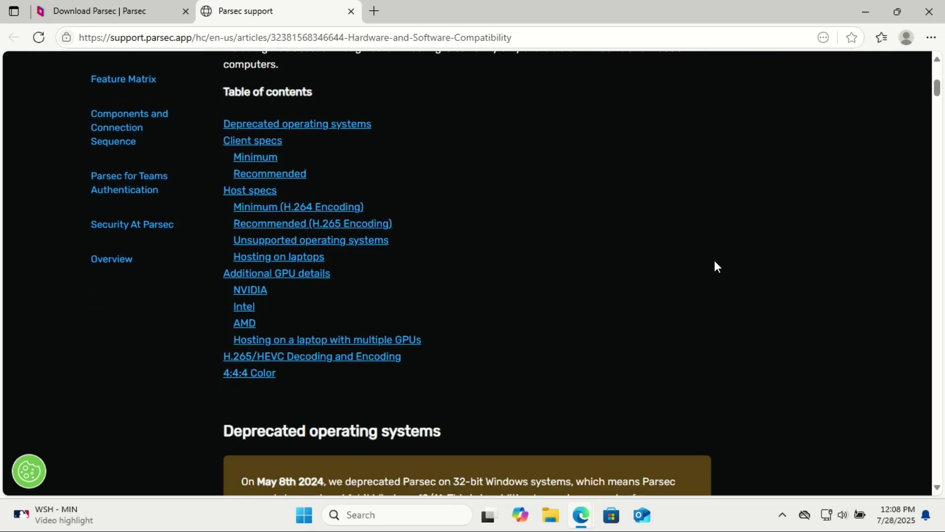
scroll(715, 263, down, 3)
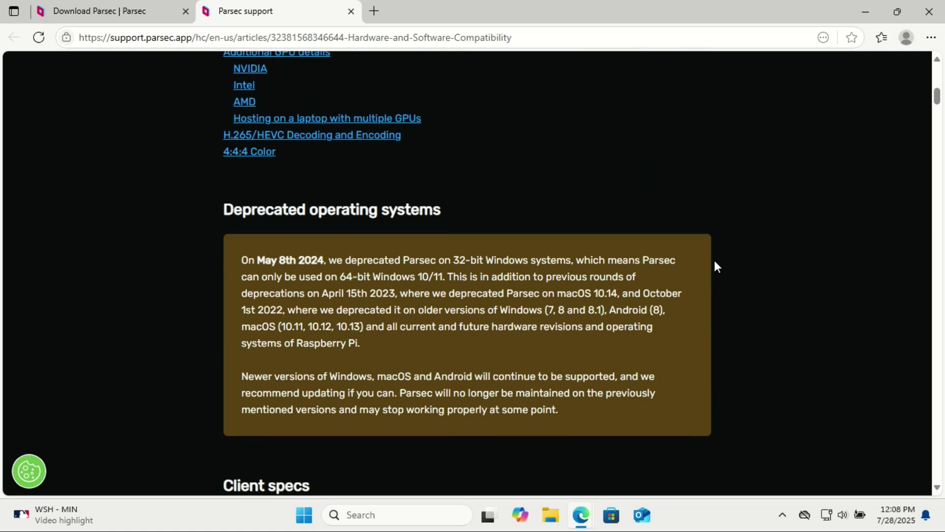
scroll(717, 266, down, 9)
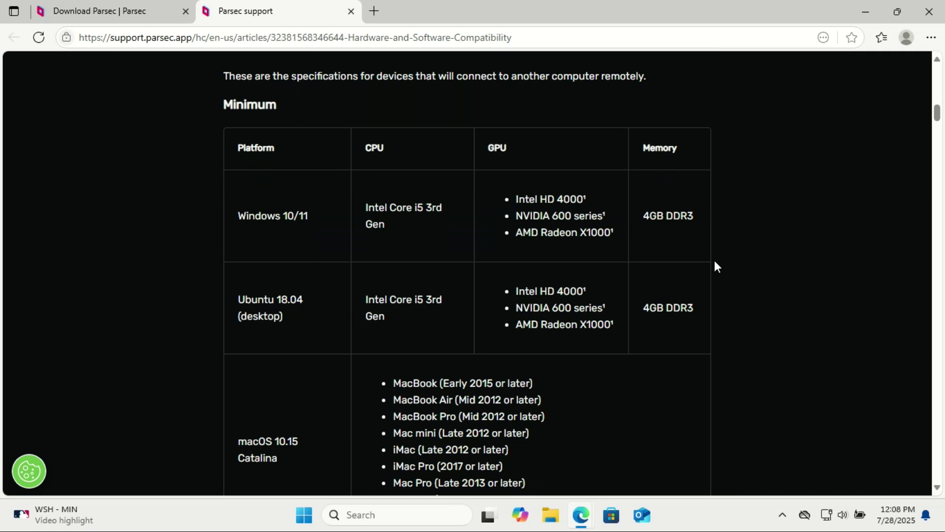
Step: Download the Windows 64-bit installer and run parsec-windows from Downloads as administrator
key(ctrl+w)
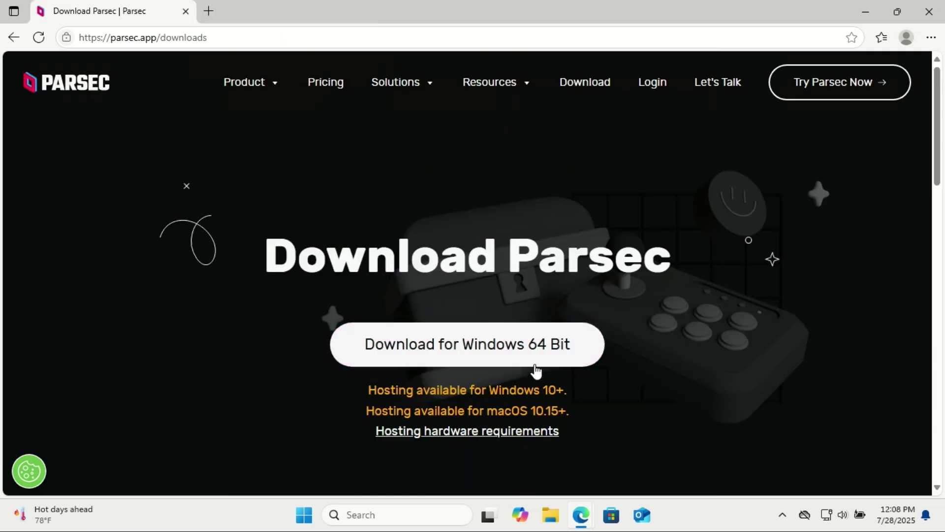
click(487, 349)
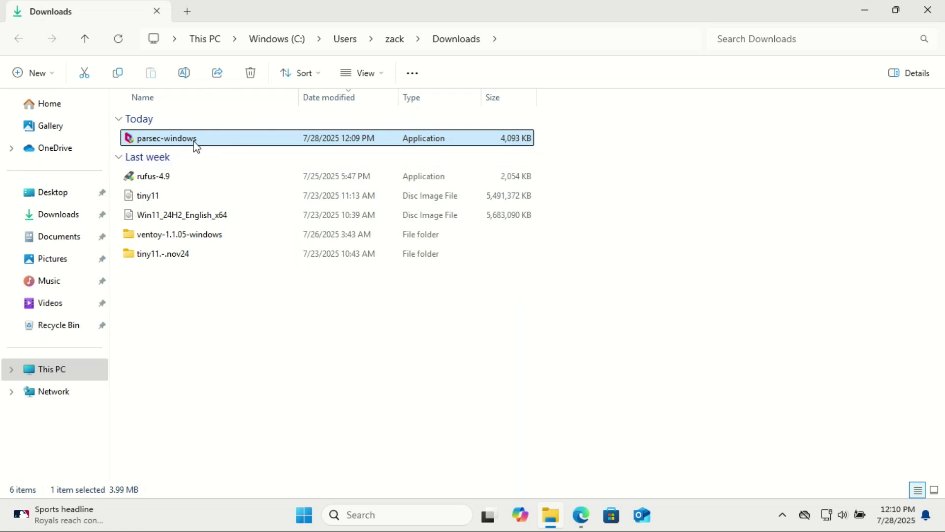
double_click(193, 139)
right_click(195, 143)
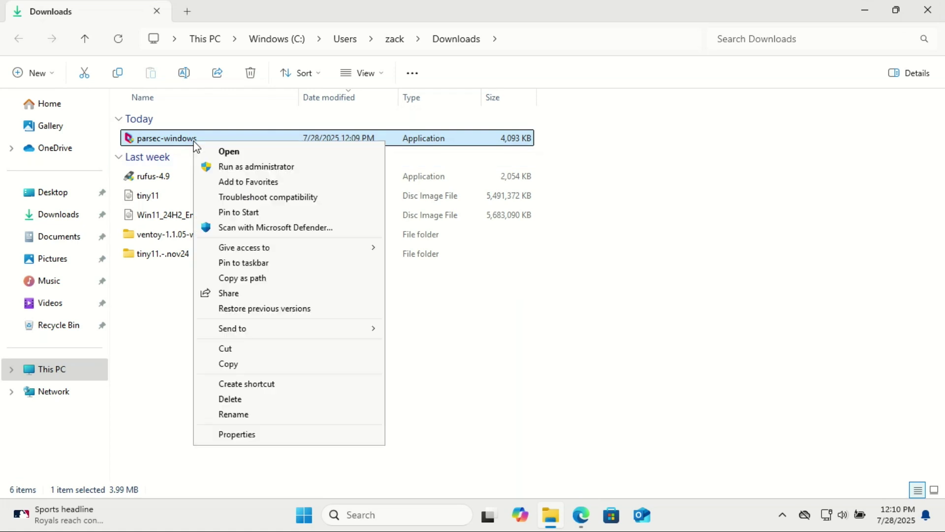
click(236, 167)
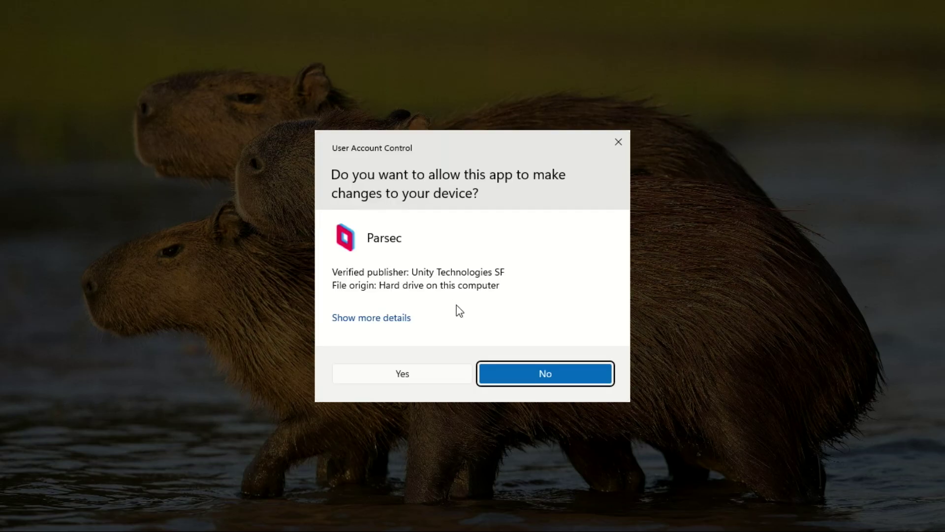
Step: Approve the UAC prompt and install Parsec with the default components
click(414, 379)
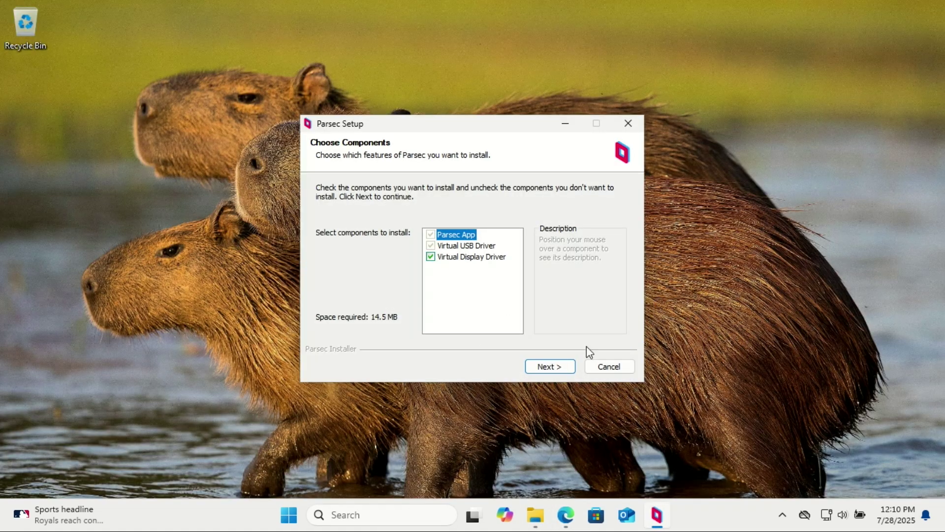
click(549, 368)
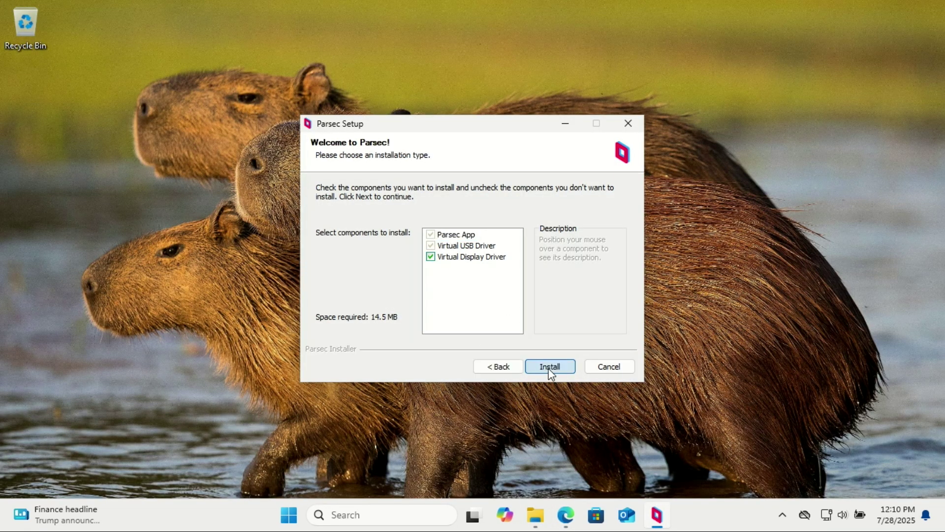
click(550, 367)
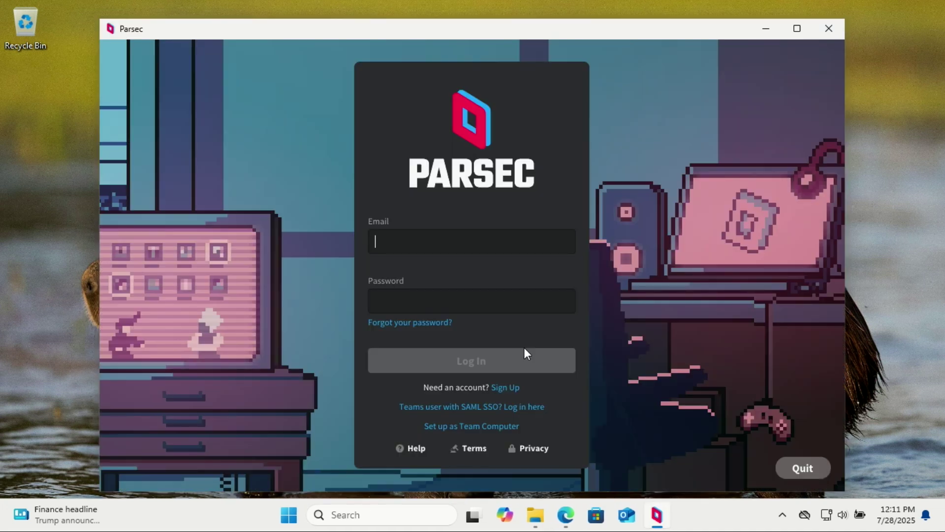
Step: Fill in the signup form with e-mail, suggested password, marketing consent and human check, then create the account
click(504, 388)
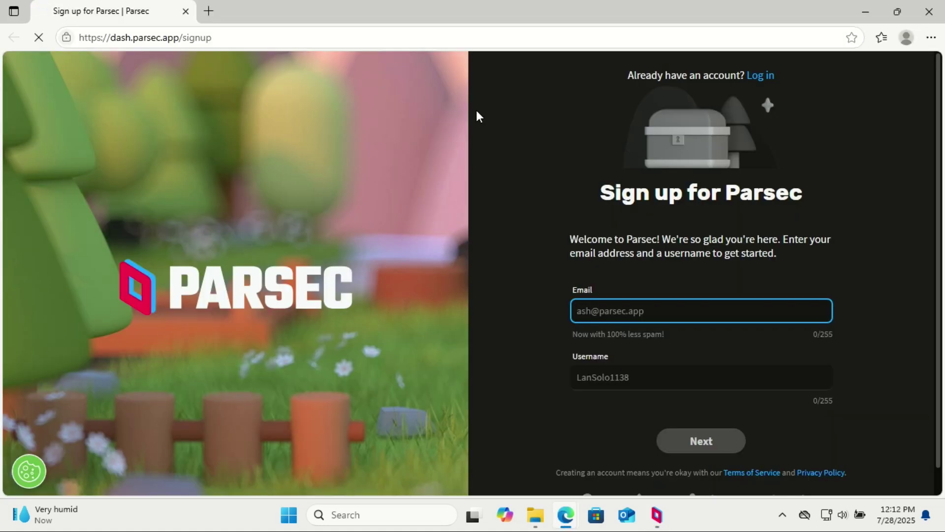
text(zasc)
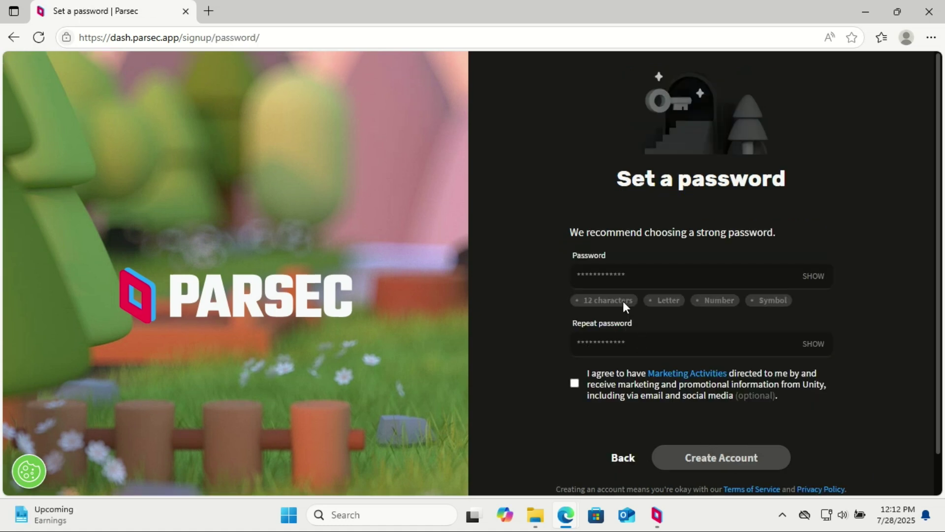
click(615, 278)
click(617, 306)
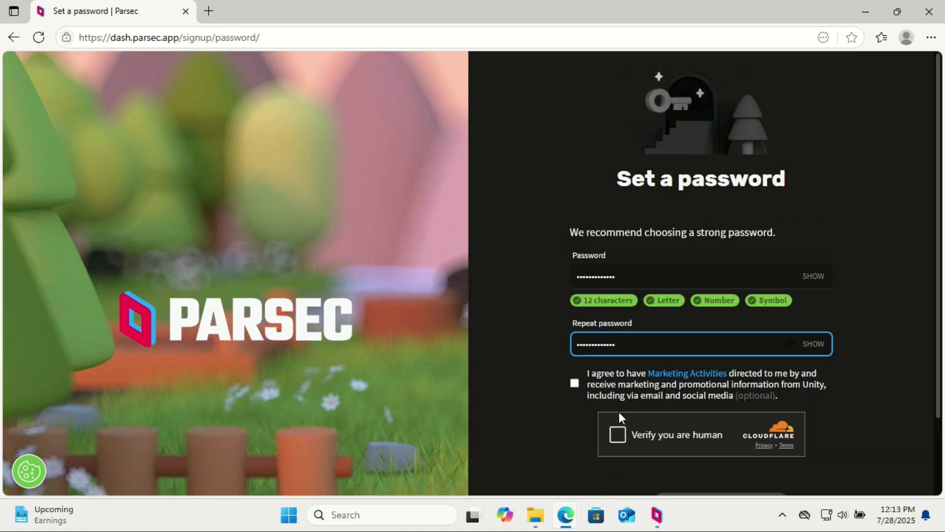
click(575, 384)
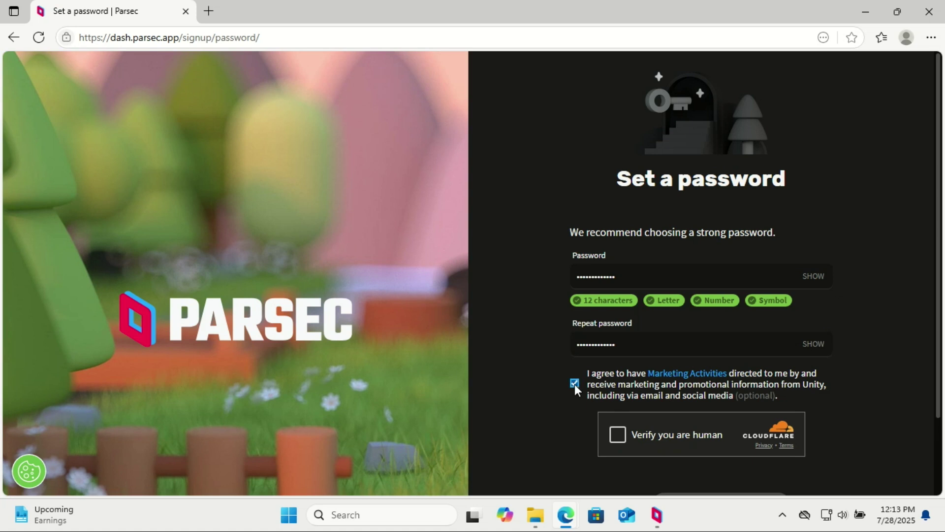
click(617, 435)
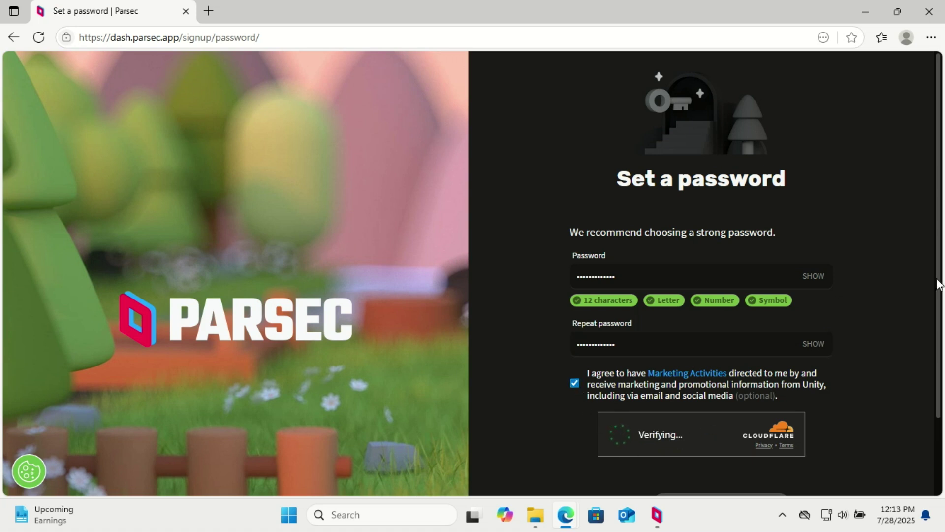
scroll(910, 335, down, 2)
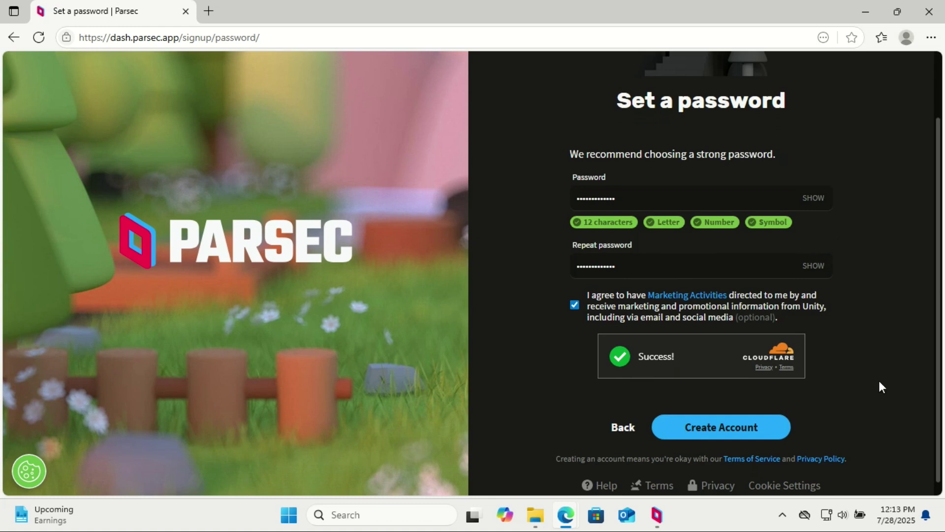
click(746, 429)
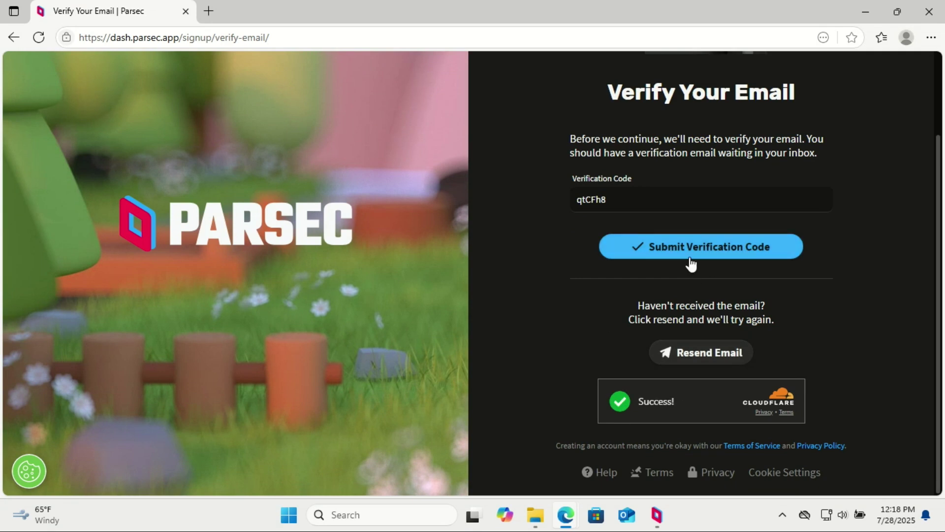
Step: Submit the emailed verification code, choose Myself, and set up 2FA later
click(690, 252)
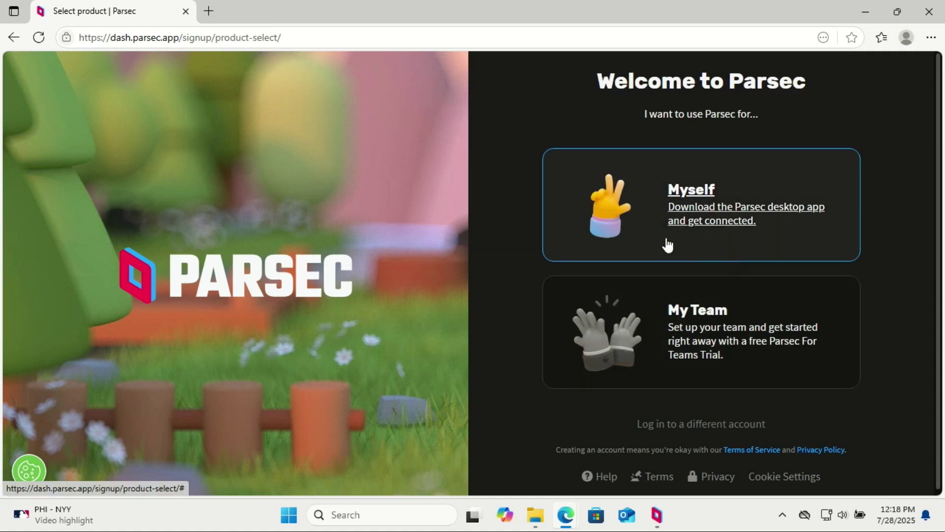
click(713, 213)
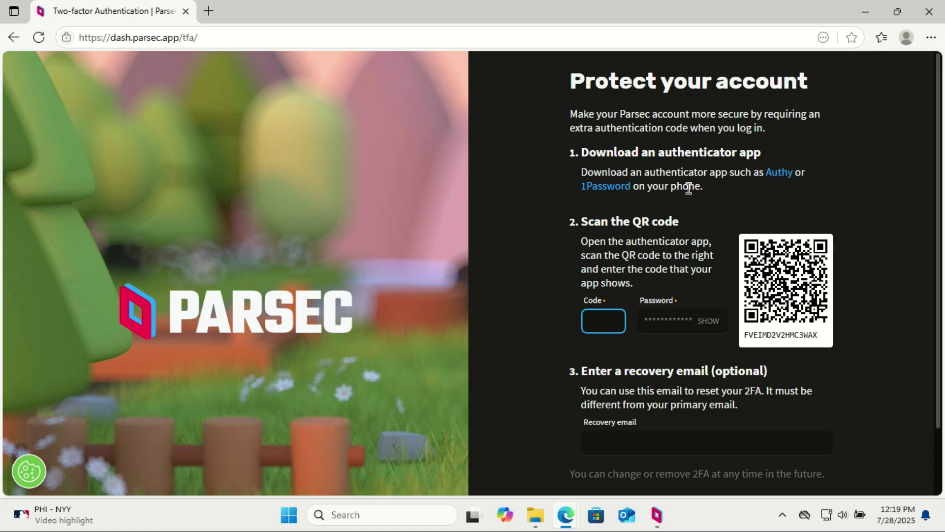
scroll(688, 189, down, 2)
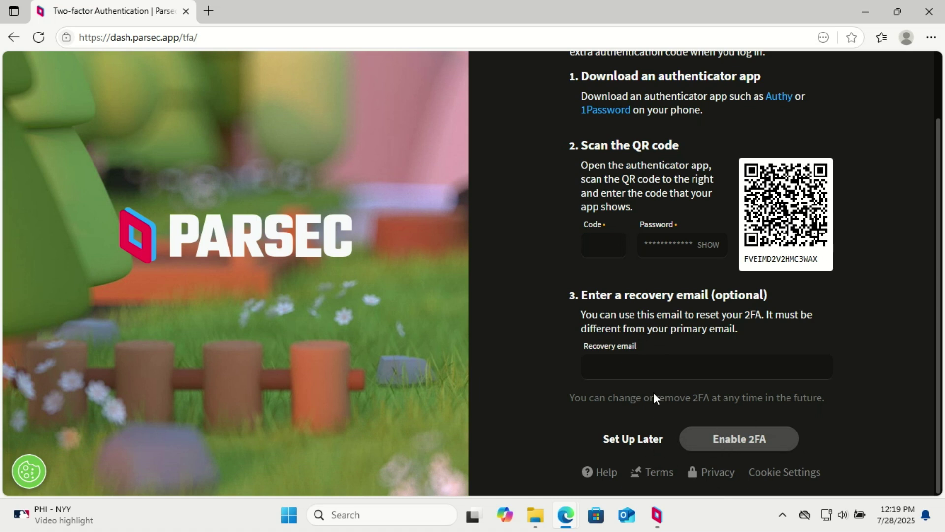
click(623, 439)
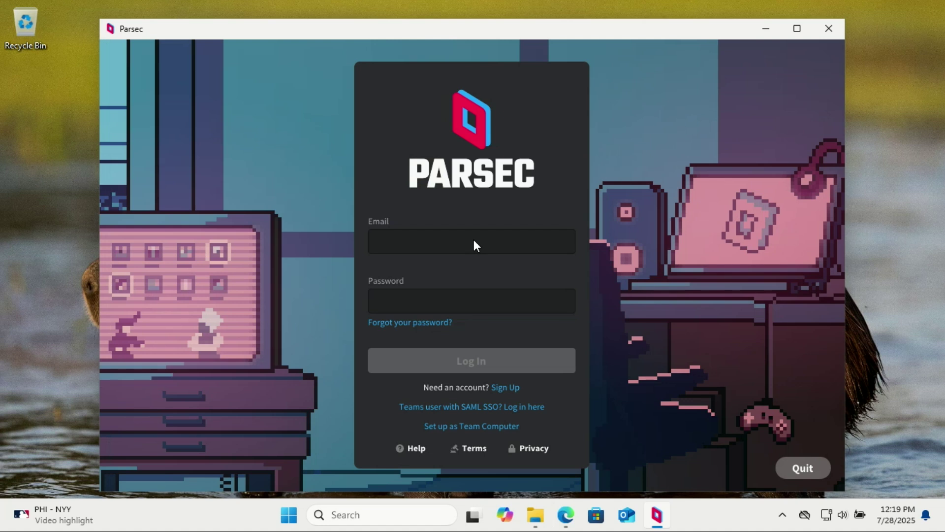
Step: Sign in to Parsec with the account e-mail and open Settings
click(474, 241)
text(dd)
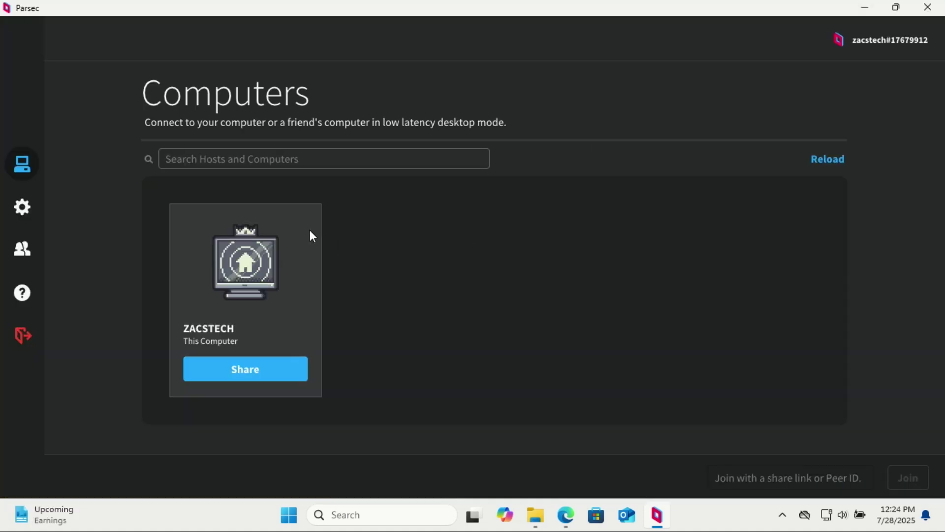
click(21, 206)
scroll(155, 80, down, 2)
Step: Review the Host, Approved Apps, Network, Hotkeys and Gamepad settings, then copy a ZACSTECH share link
click(153, 71)
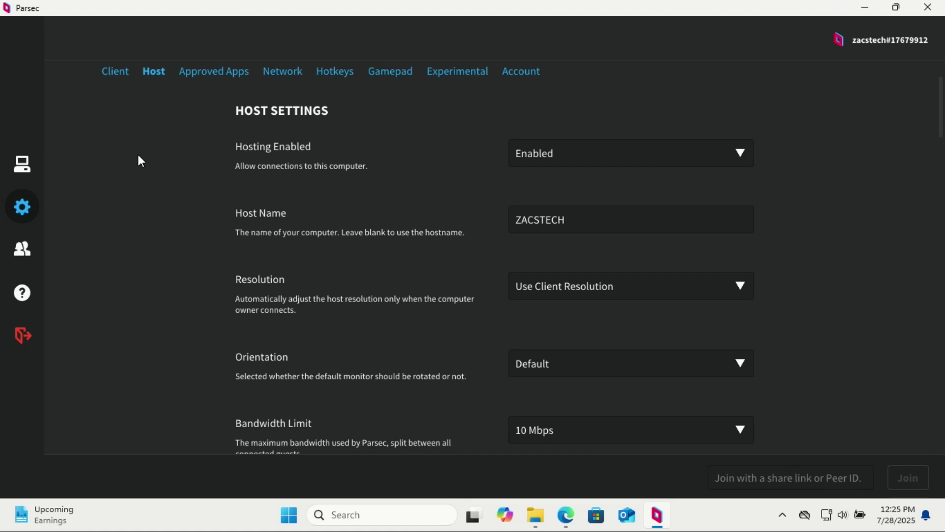
click(213, 71)
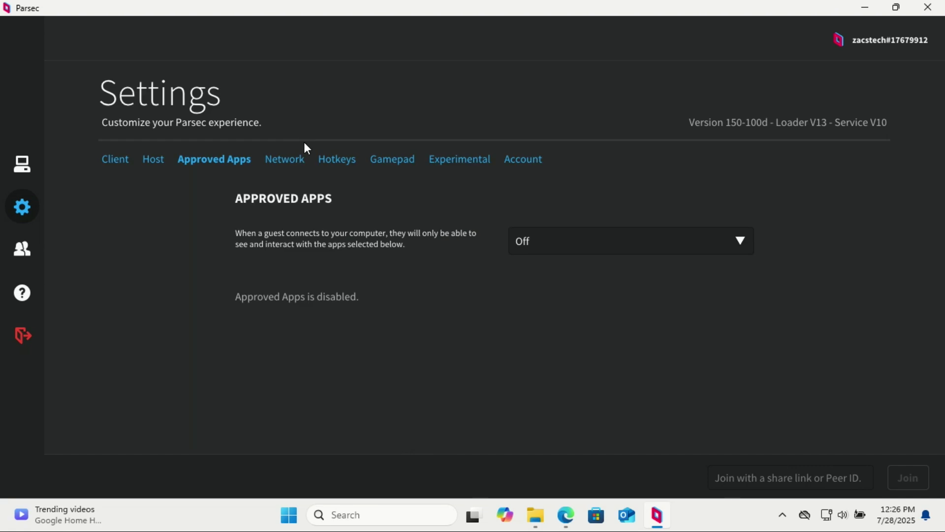
click(290, 158)
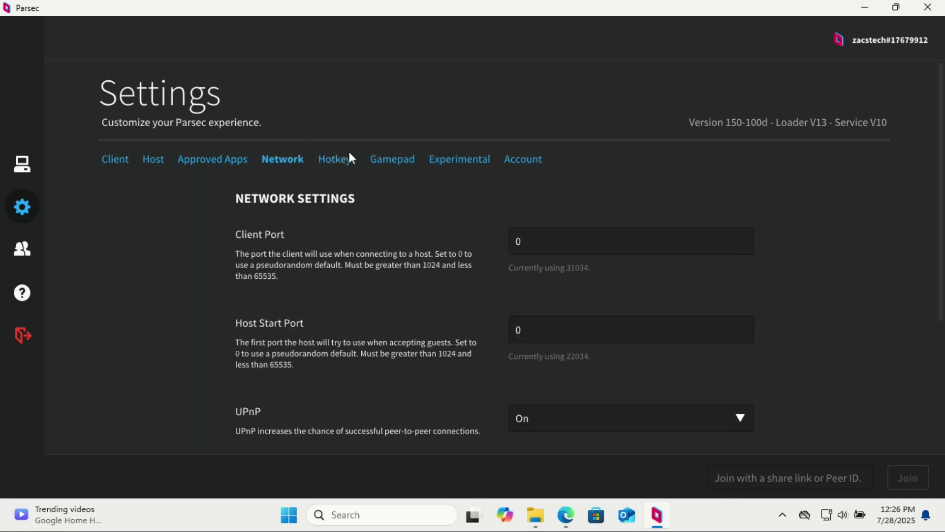
click(345, 161)
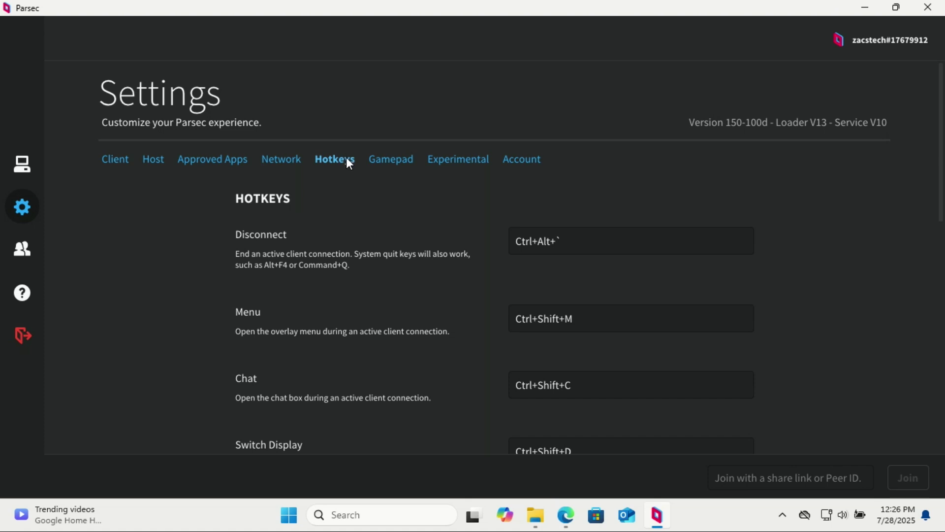
click(384, 167)
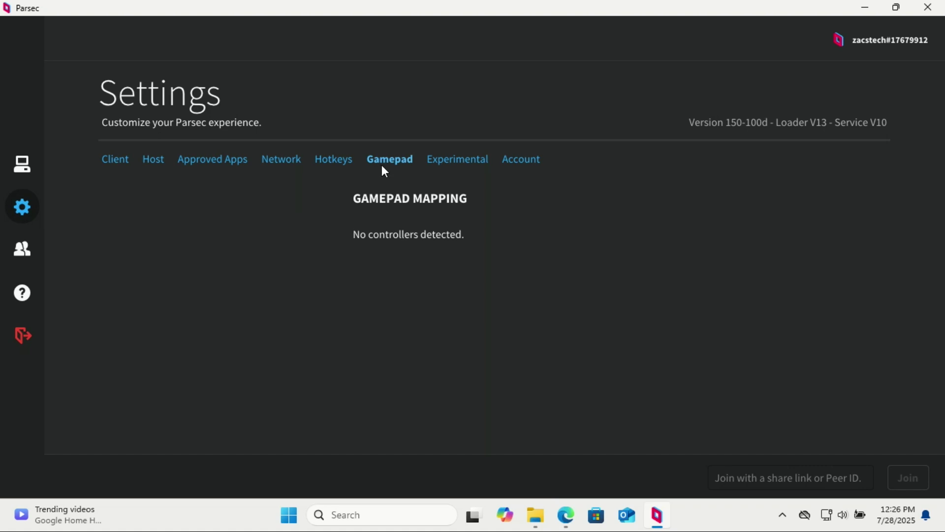
click(20, 164)
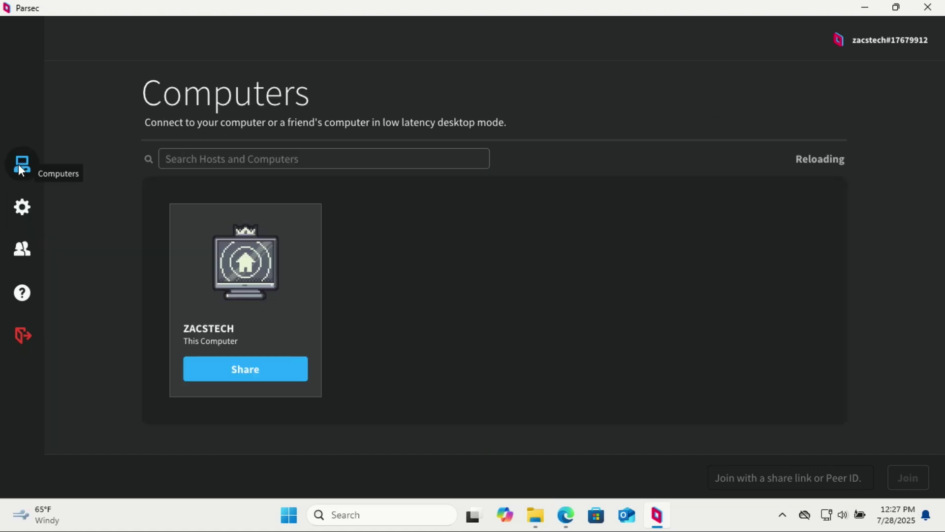
click(248, 375)
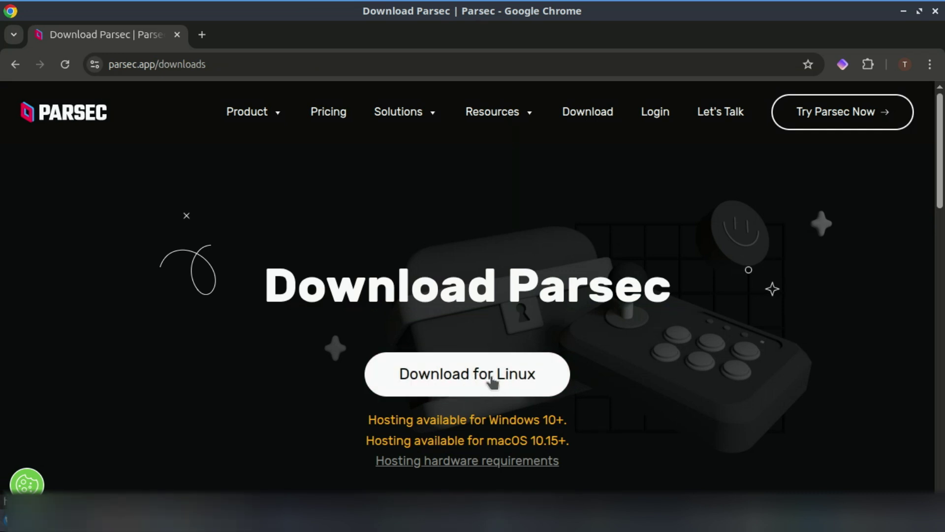
Step: Download Parsec for Linux and install it with 'cd Downloads' and 'sudo dpkg -i parsec-linux.deb'
click(486, 379)
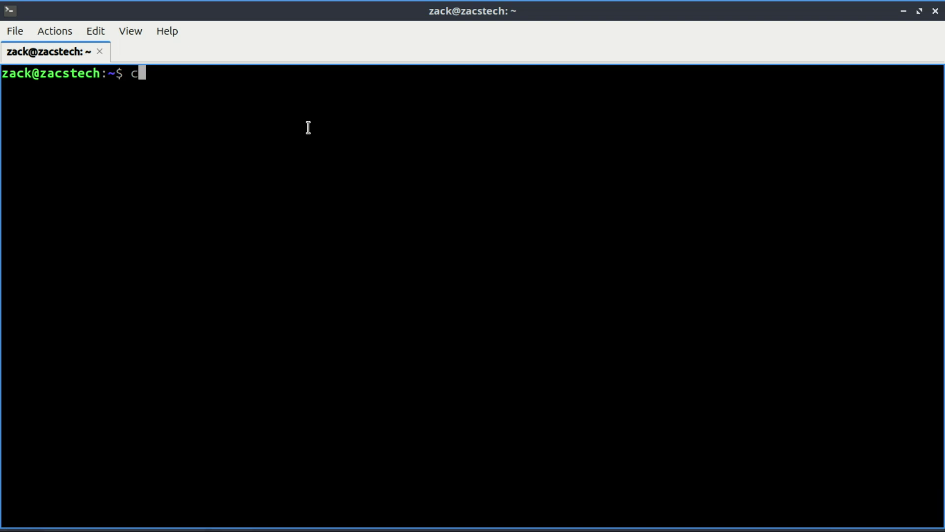
text(d Downloads)
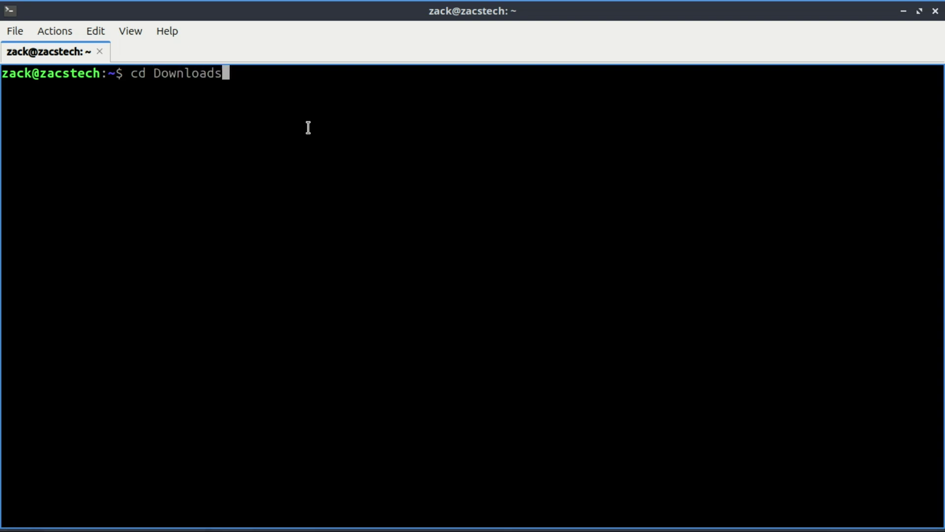
key(Return)
key(Up)
key(Up)
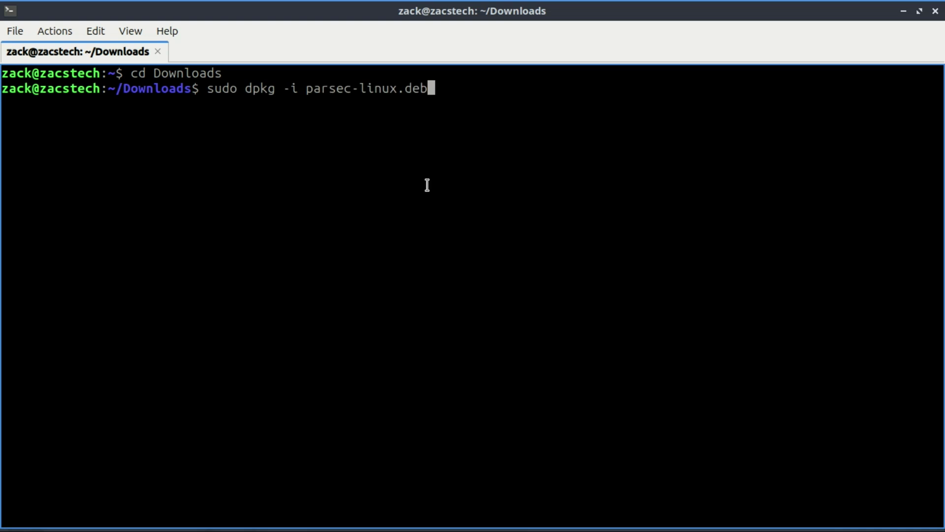
key(Return)
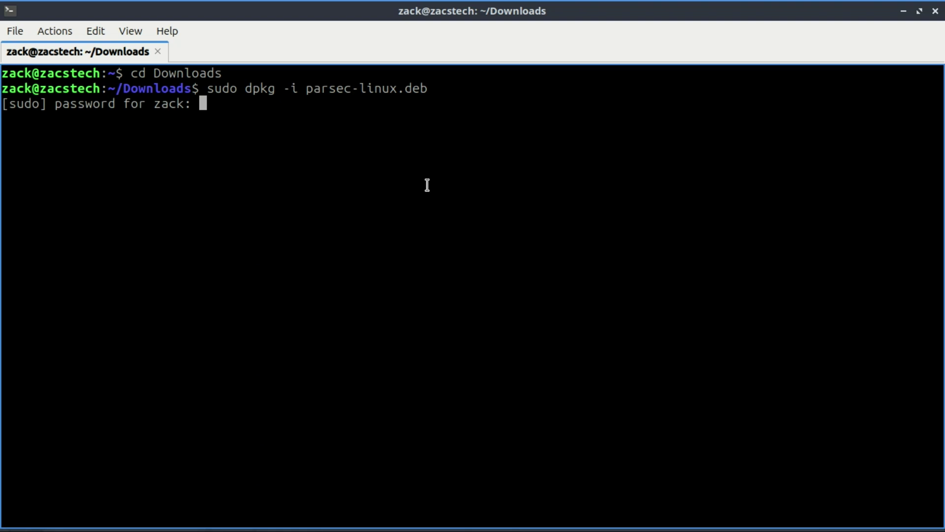
key(Return)
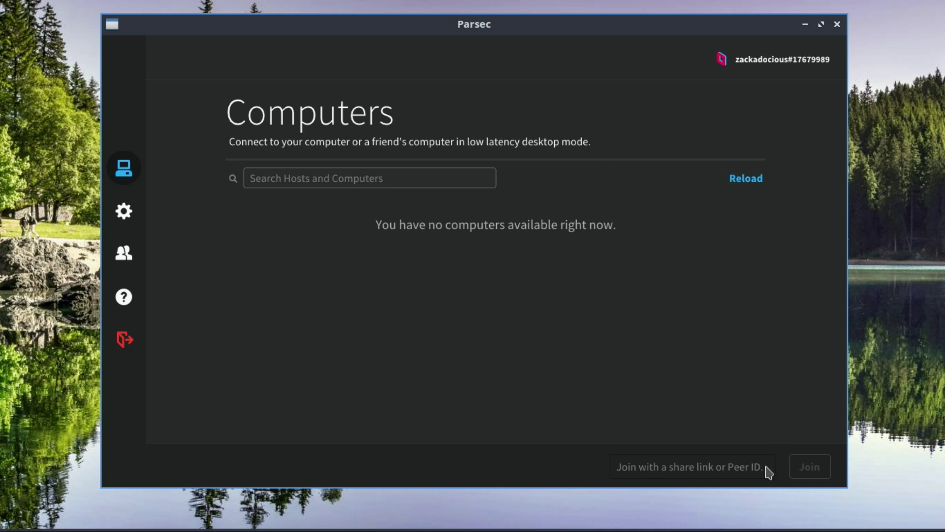
Step: Paste the share link into the Linux client's Join field, join, and accept the guest on Windows
right_click(648, 469)
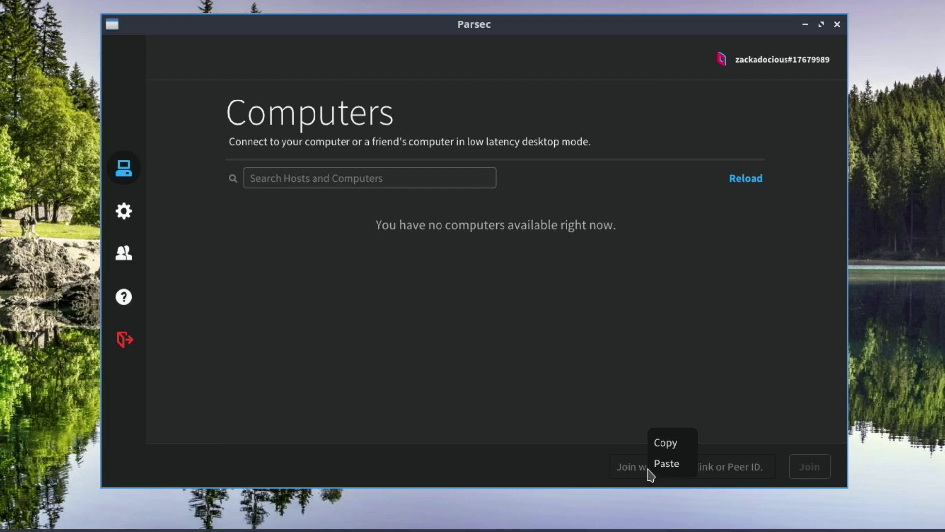
click(666, 462)
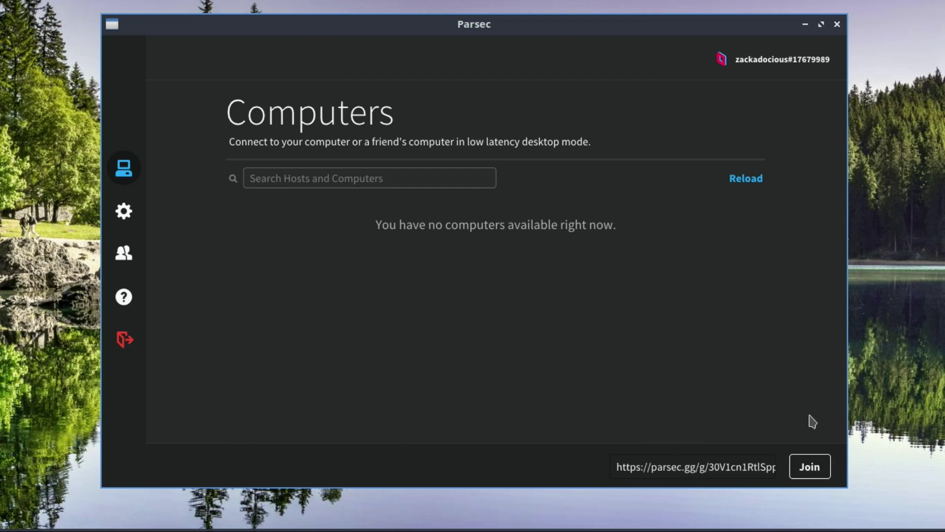
click(812, 466)
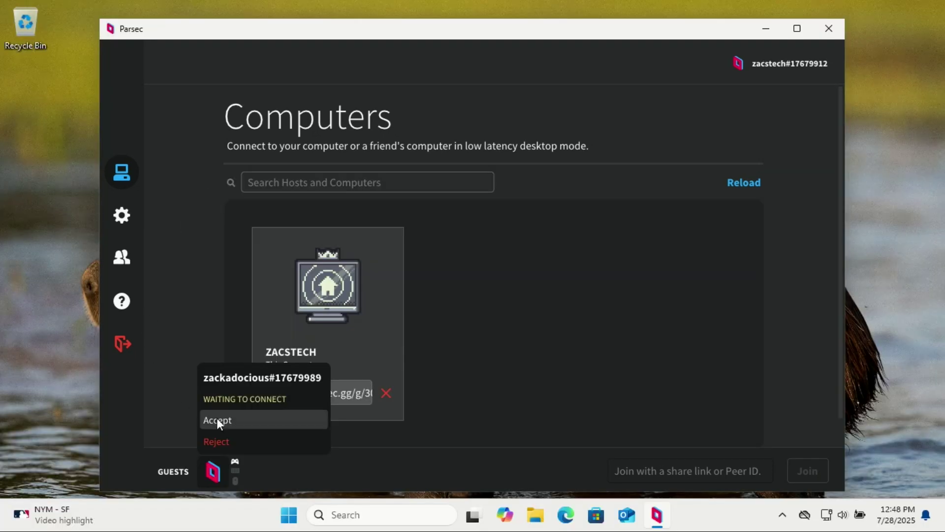
click(226, 428)
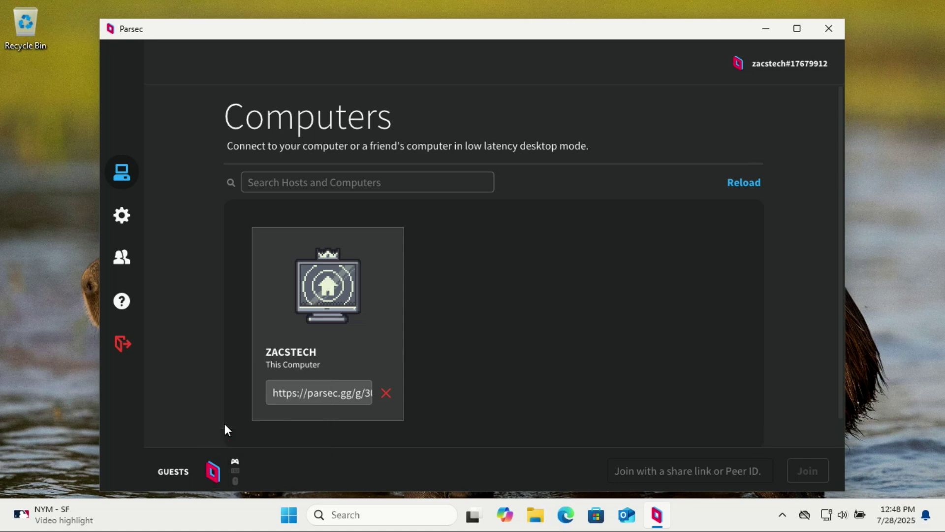